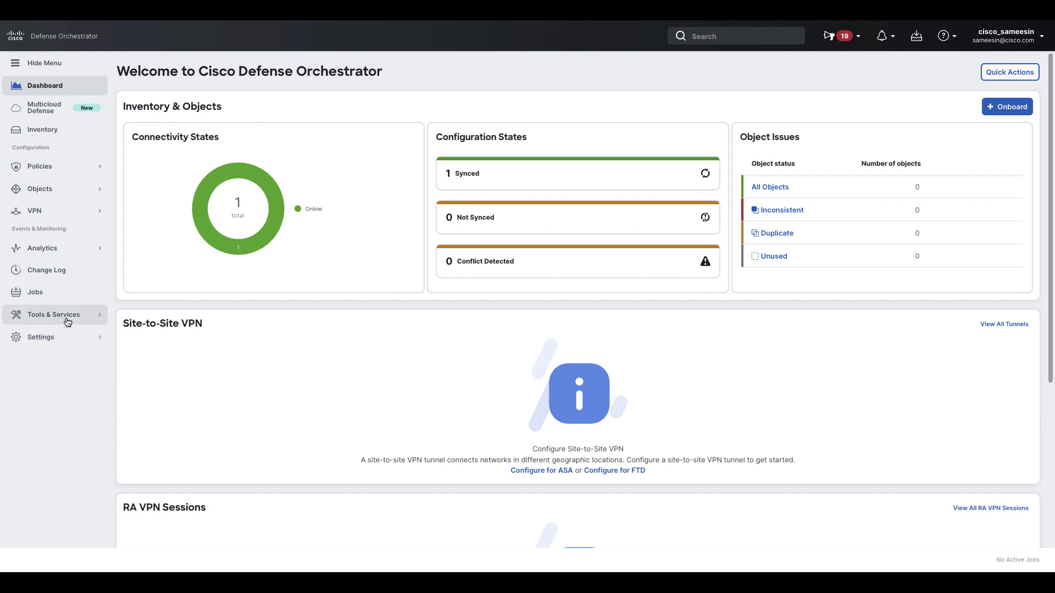
Step: Open the Firewall Migration Tool from Tools & Services and start a new migration, gold-mugs-decide
{"action": "left_click", "coordinate": [66, 321]}
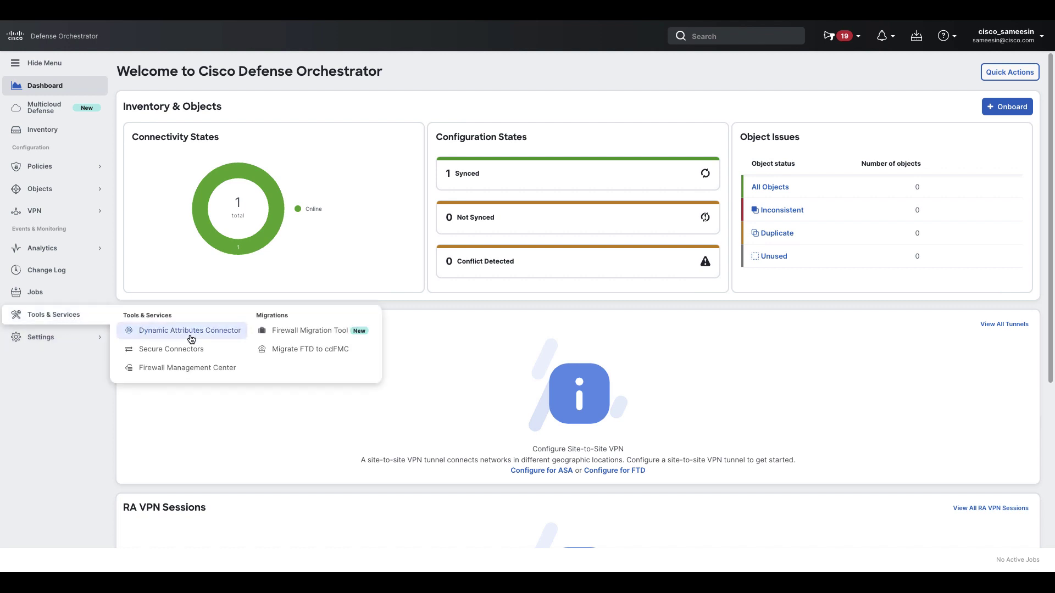
{"action": "left_click", "coordinate": [307, 332]}
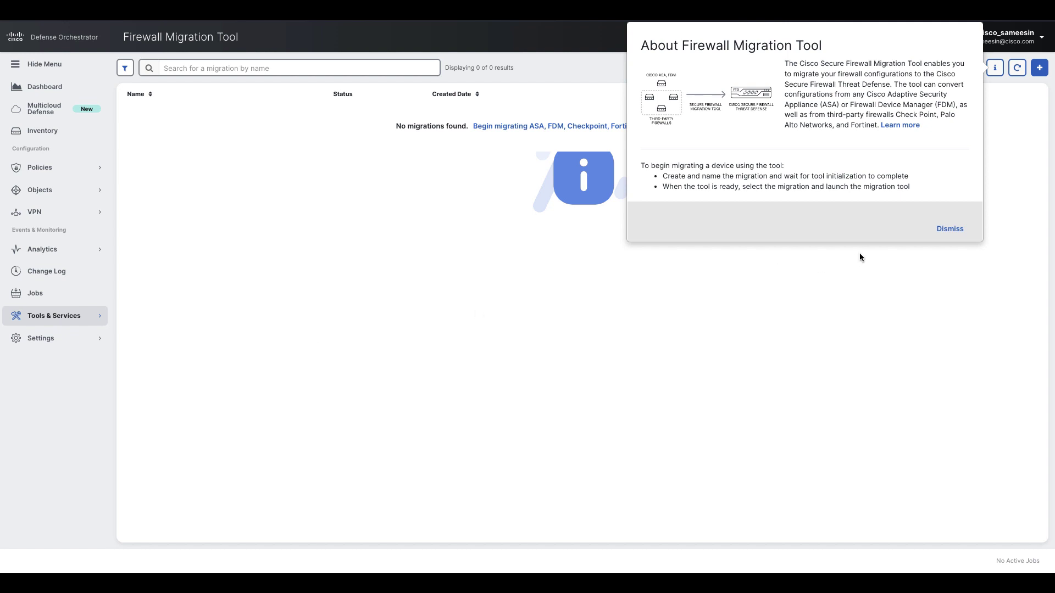
{"action": "left_click", "coordinate": [948, 229]}
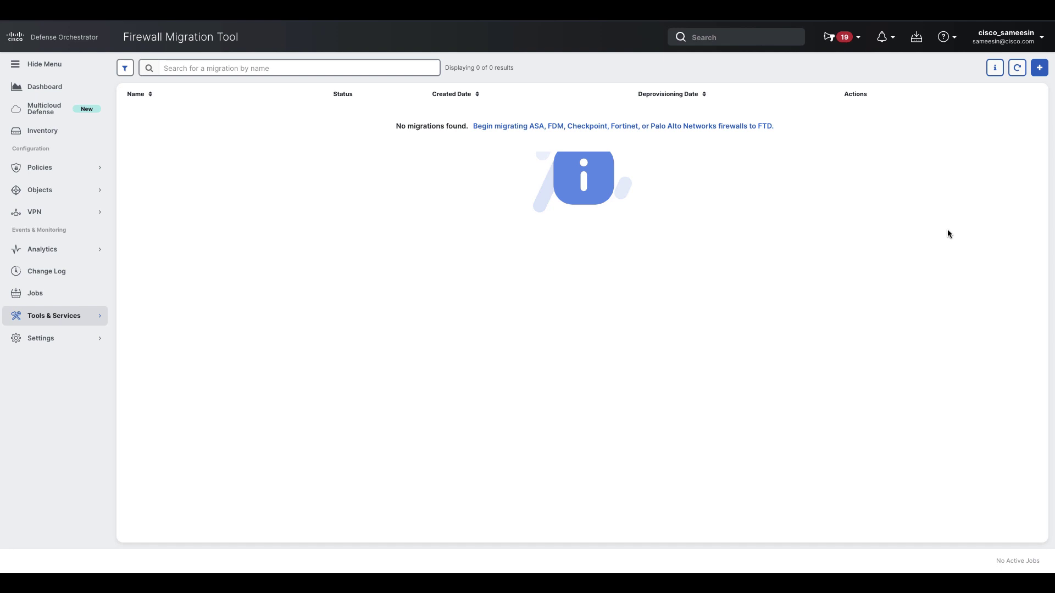
{"action": "left_click", "coordinate": [1039, 68]}
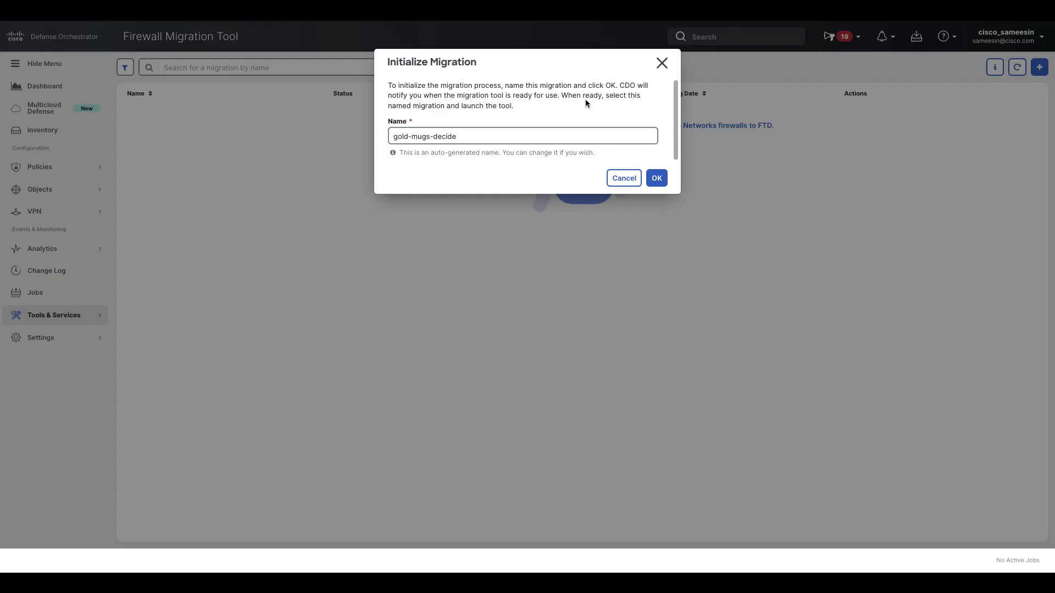
Step: Confirm creation of the gold-mugs-decide migration and wait until it is Ready to Migrate
{"action": "left_click", "coordinate": [659, 180]}
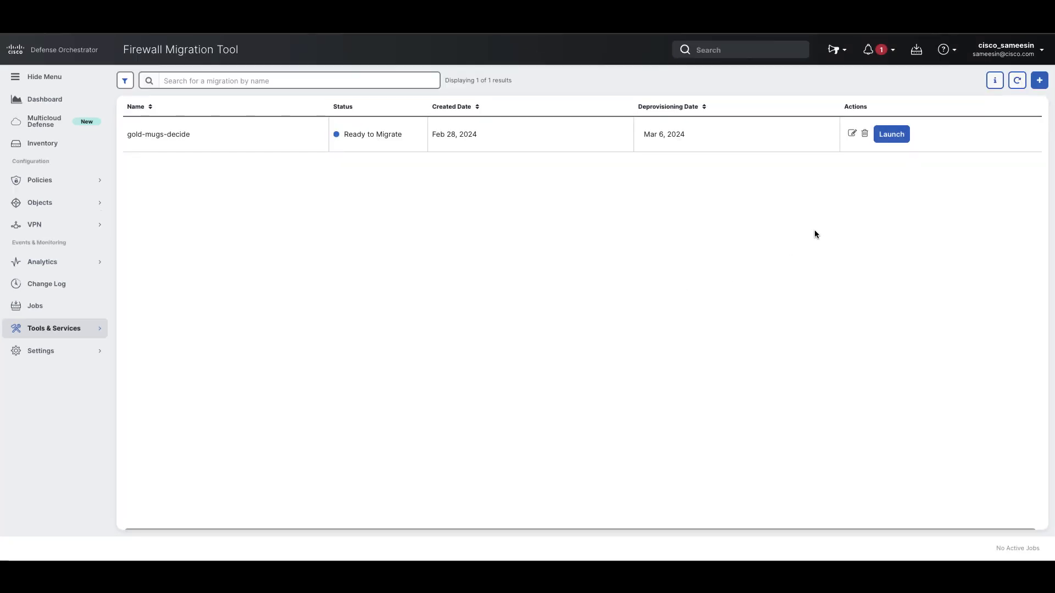
Step: Launch gold-mugs-decide and start migrating from the Cisco ASA (8.4+) source
{"action": "left_click", "coordinate": [893, 136]}
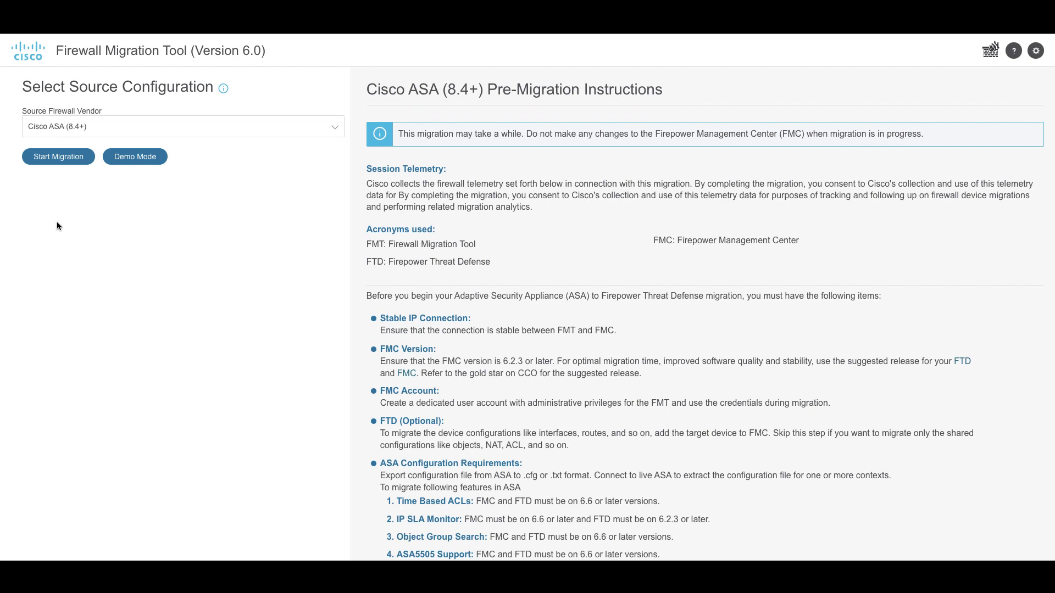
{"action": "left_click", "coordinate": [52, 160]}
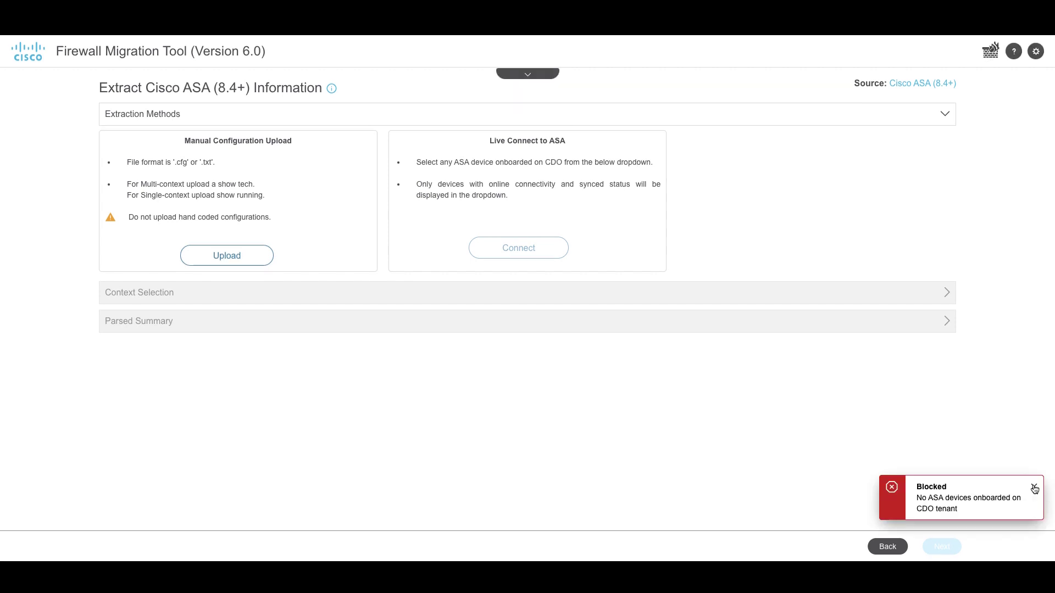
Step: Manually upload Multicontext ECMP Variation config.txt from Downloads as the ASA configuration
{"action": "left_click", "coordinate": [1031, 489]}
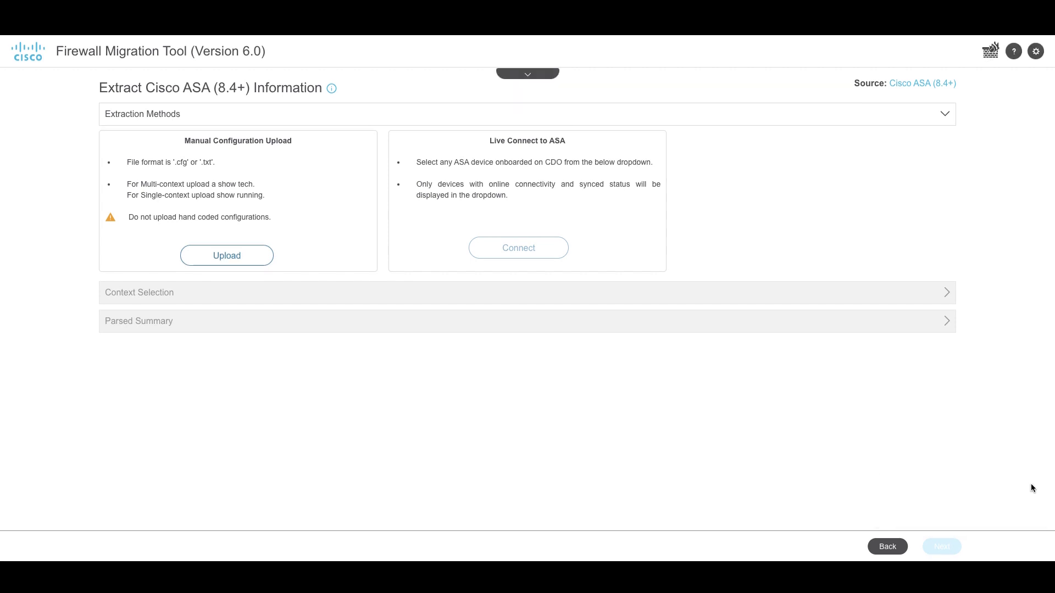
{"action": "left_click", "coordinate": [241, 258]}
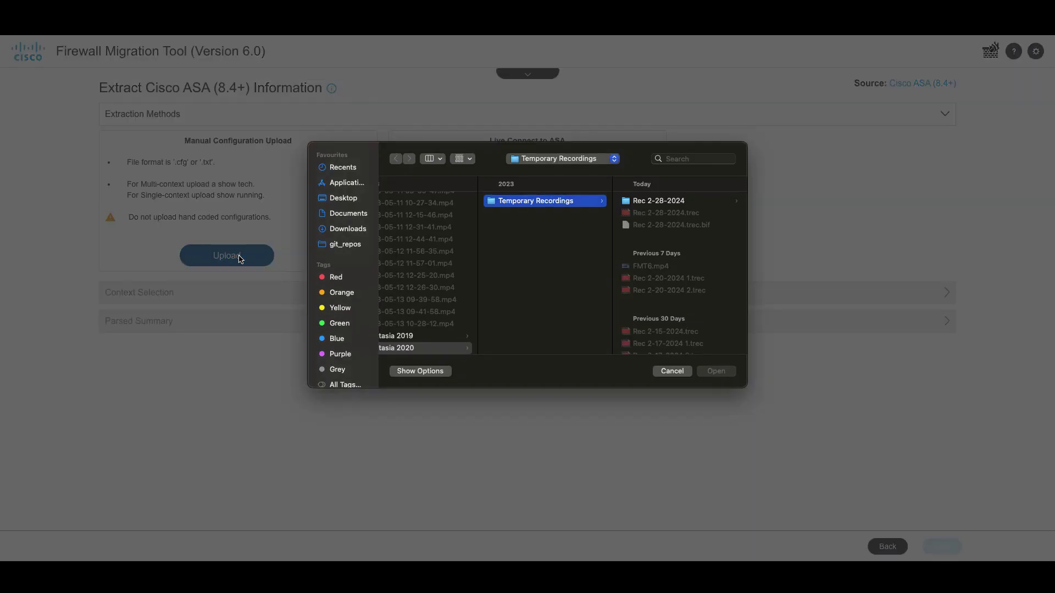
{"action": "left_click", "coordinate": [342, 230]}
{"action": "left_click", "coordinate": [418, 201]}
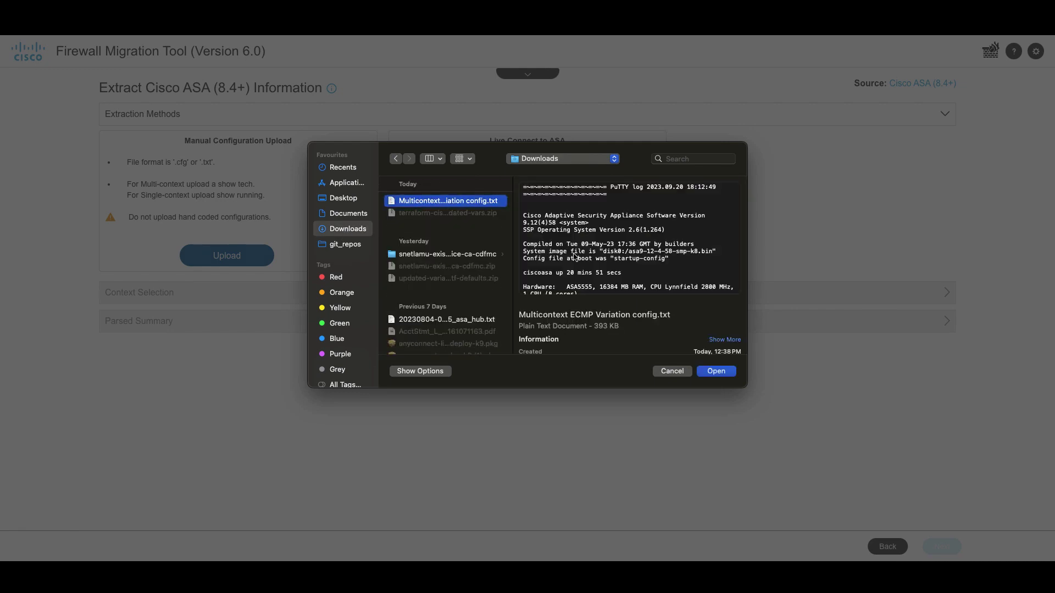
{"action": "left_click", "coordinate": [717, 372]}
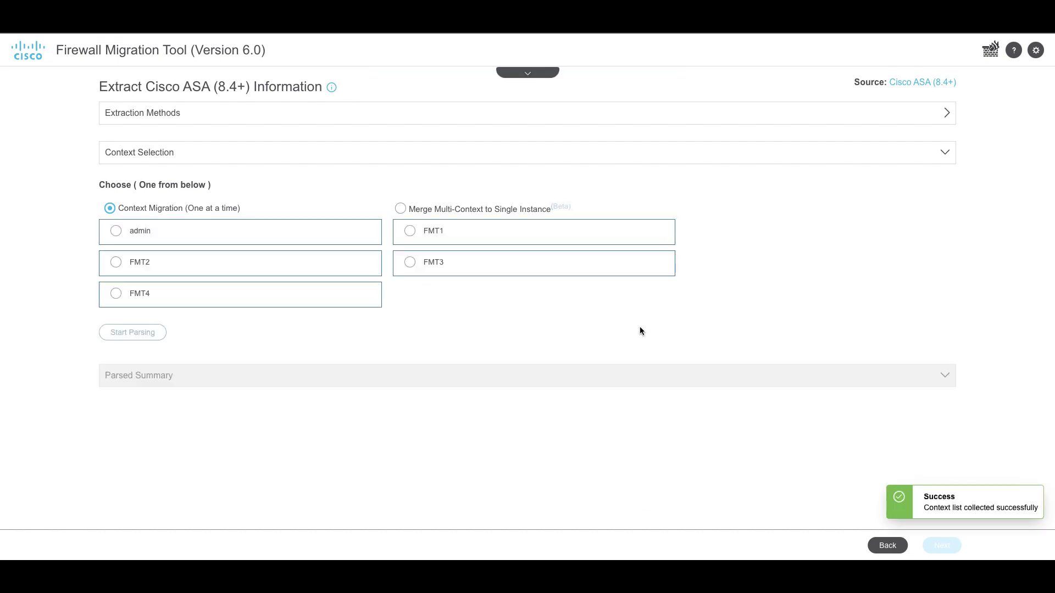
Step: Merge contexts FMT3 and FMT2 into a single instance
{"action": "left_click", "coordinate": [400, 209]}
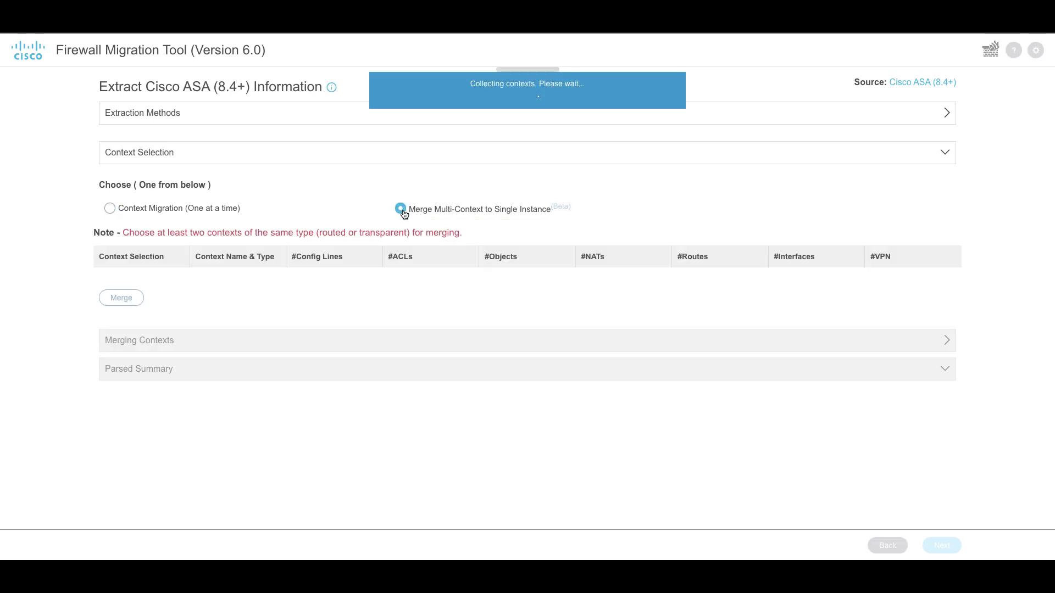
{"action": "left_click", "coordinate": [111, 268]}
{"action": "left_click", "coordinate": [110, 341]}
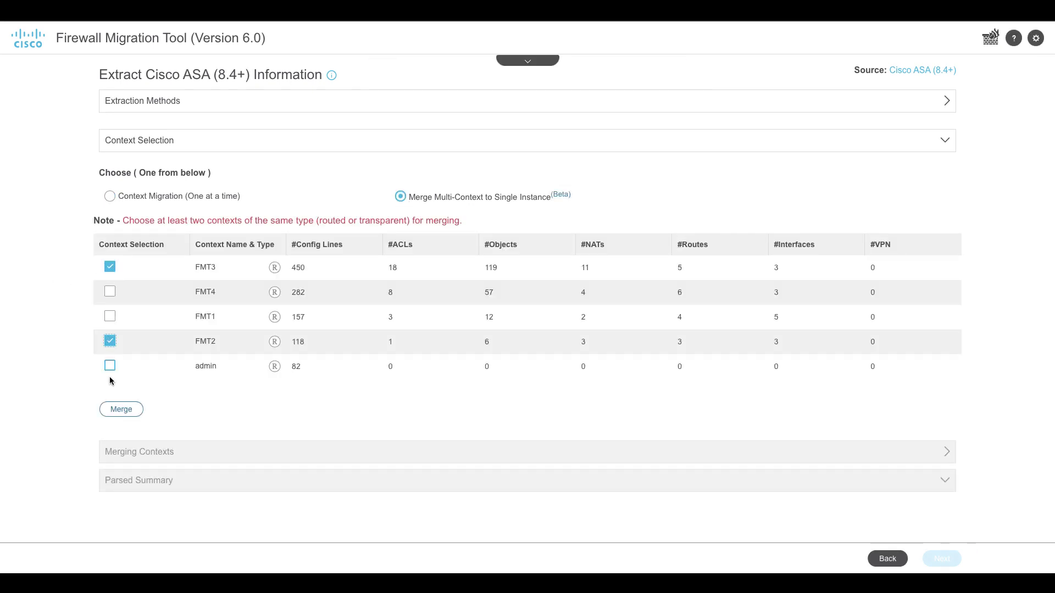
{"action": "left_click", "coordinate": [122, 411]}
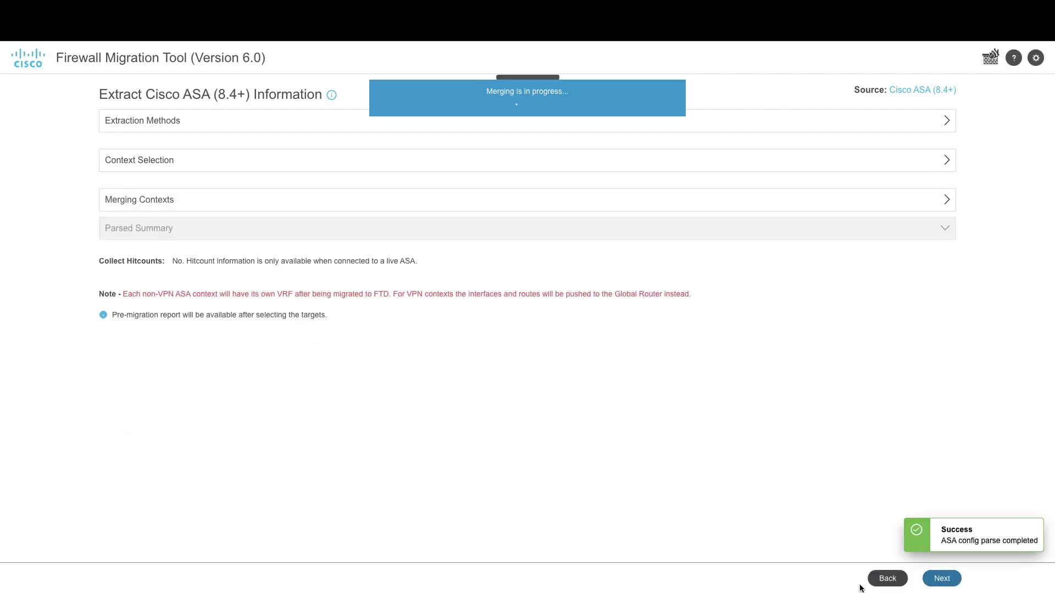
{"action": "left_click", "coordinate": [943, 583]}
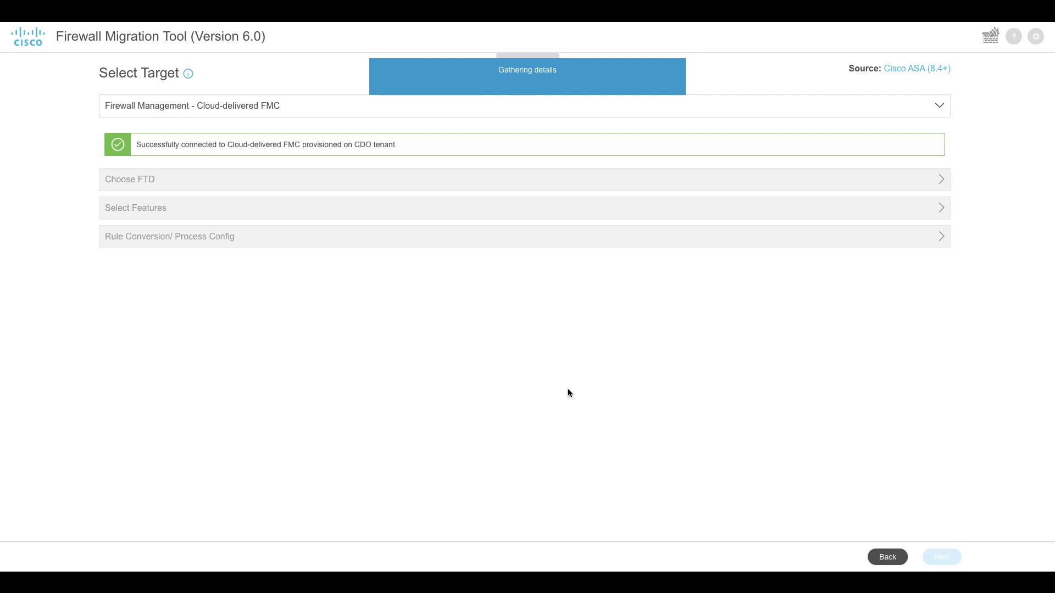
Step: Target device FTD-AWS-1, keep the chosen features, and convert the merged configuration
{"action": "left_click", "coordinate": [124, 166]}
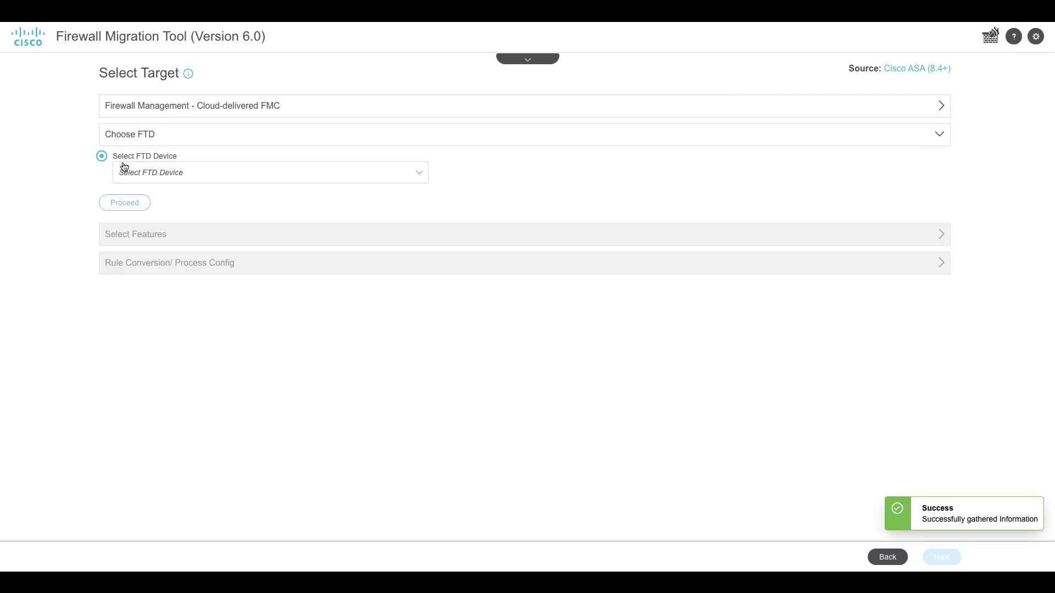
{"action": "left_click", "coordinate": [152, 179]}
{"action": "left_click", "coordinate": [152, 194]}
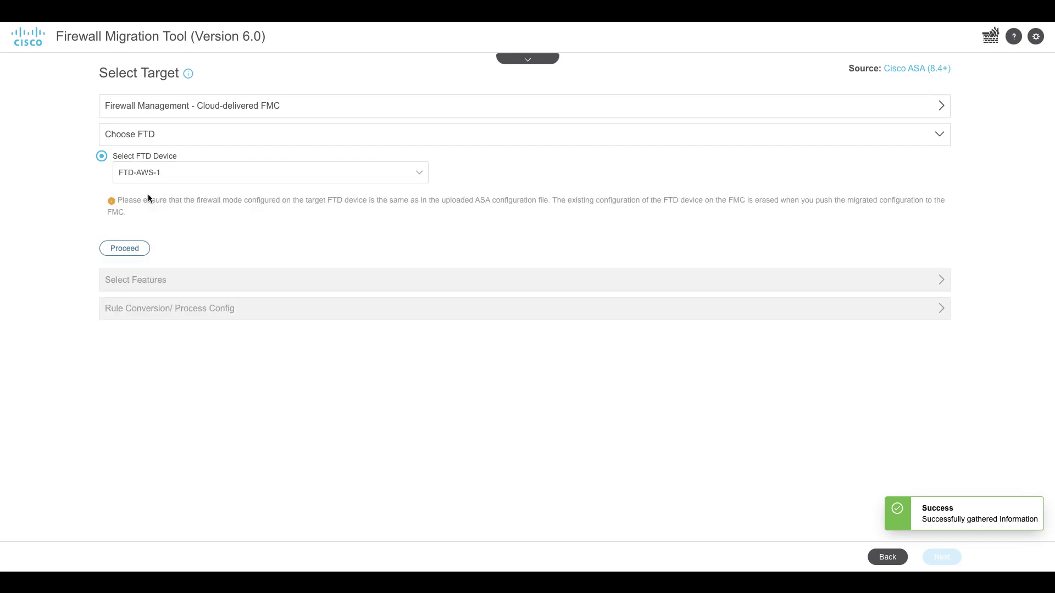
{"action": "left_click", "coordinate": [125, 243]}
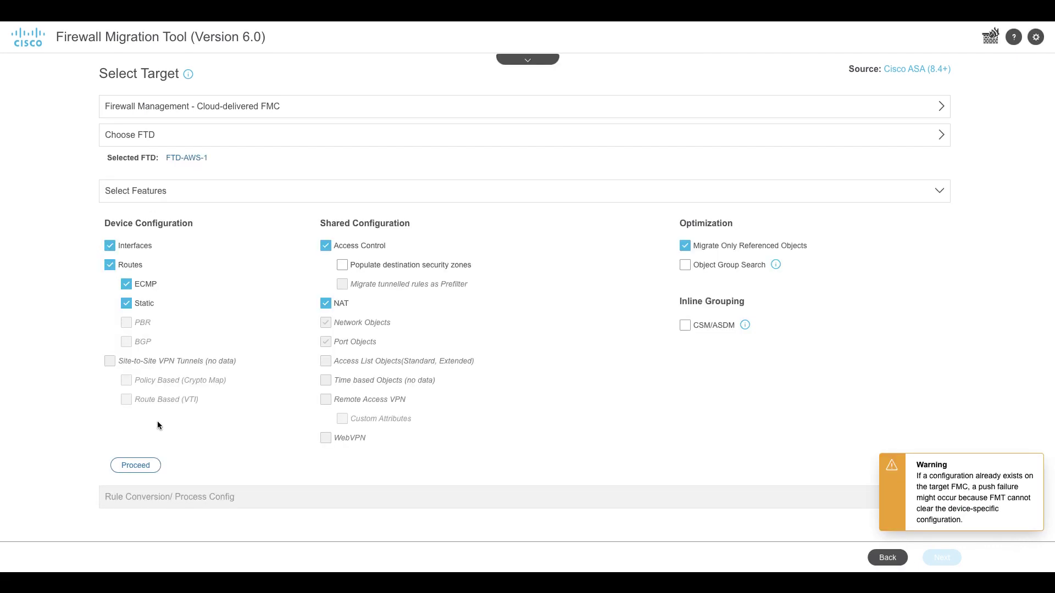
{"action": "left_click", "coordinate": [135, 465]}
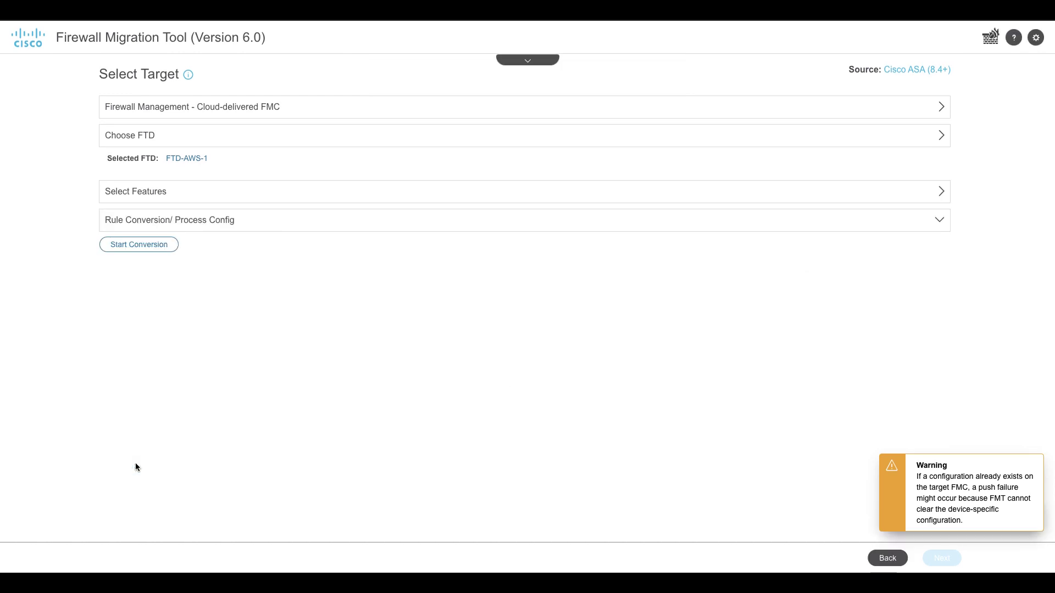
{"action": "left_click", "coordinate": [140, 246]}
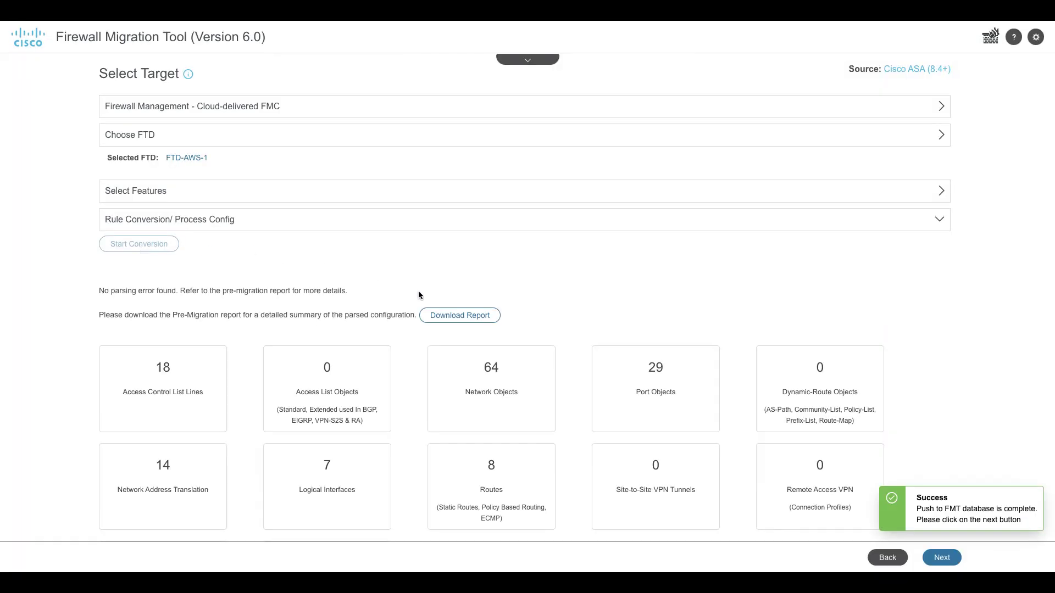
Step: Review the pre-migration report, then validate GigabitEthernet0/3 mapped to TenGigabitEthernet0/0
{"action": "left_click", "coordinate": [462, 318]}
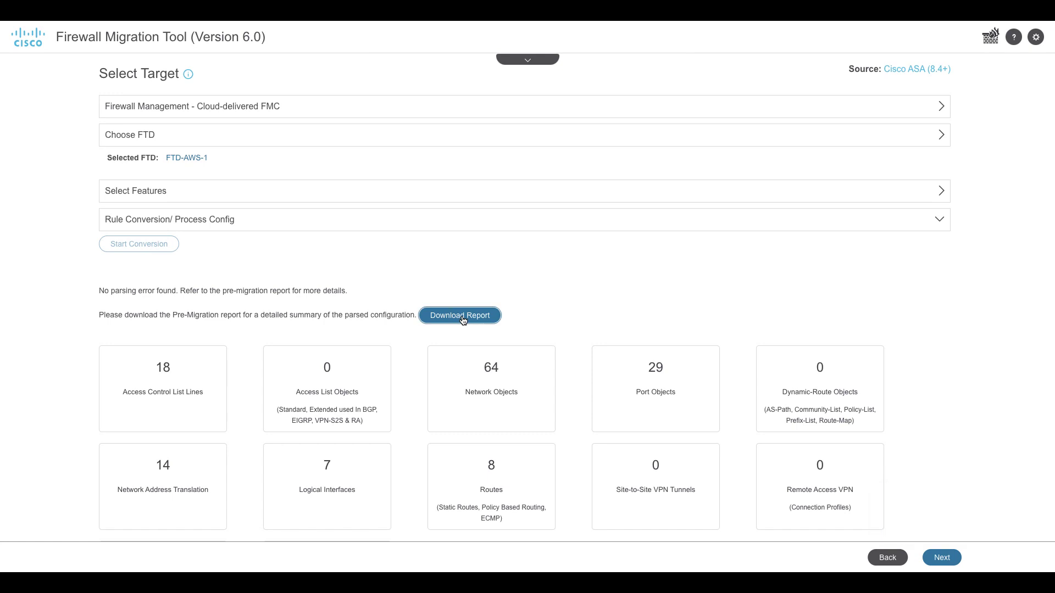
{"action": "left_click", "coordinate": [461, 316]}
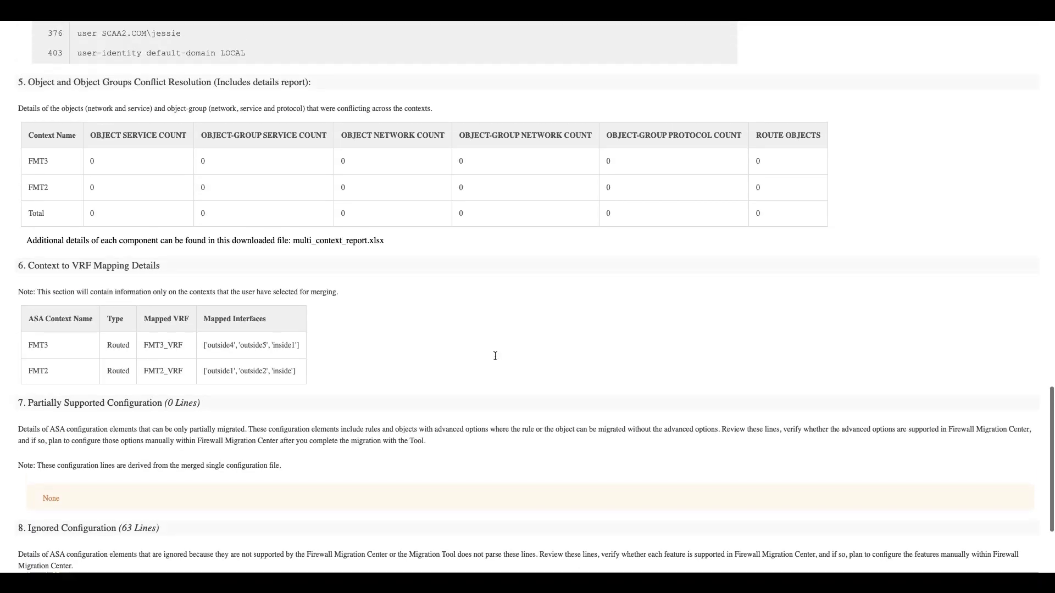
{"action": "scroll", "coordinate": [494, 356], "scroll_direction": "up", "scroll_amount": 1}
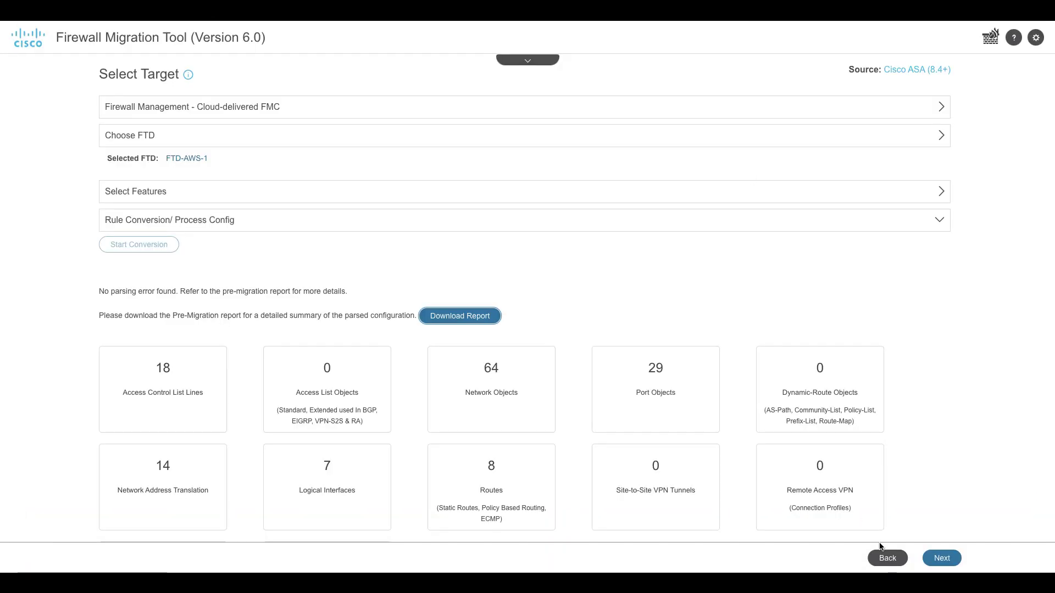
{"action": "left_click", "coordinate": [934, 560]}
{"action": "left_click", "coordinate": [929, 562]}
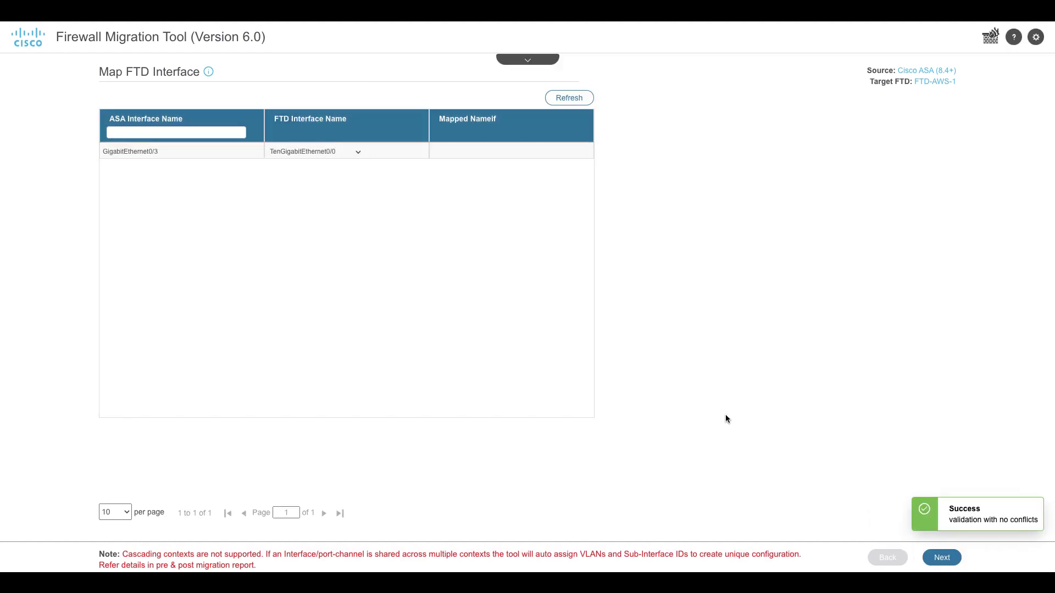
Step: Auto-create security zones, interface groups and VRFs FMT2_VRF and FMT3_VRF for all interfaces
{"action": "left_click", "coordinate": [943, 557]}
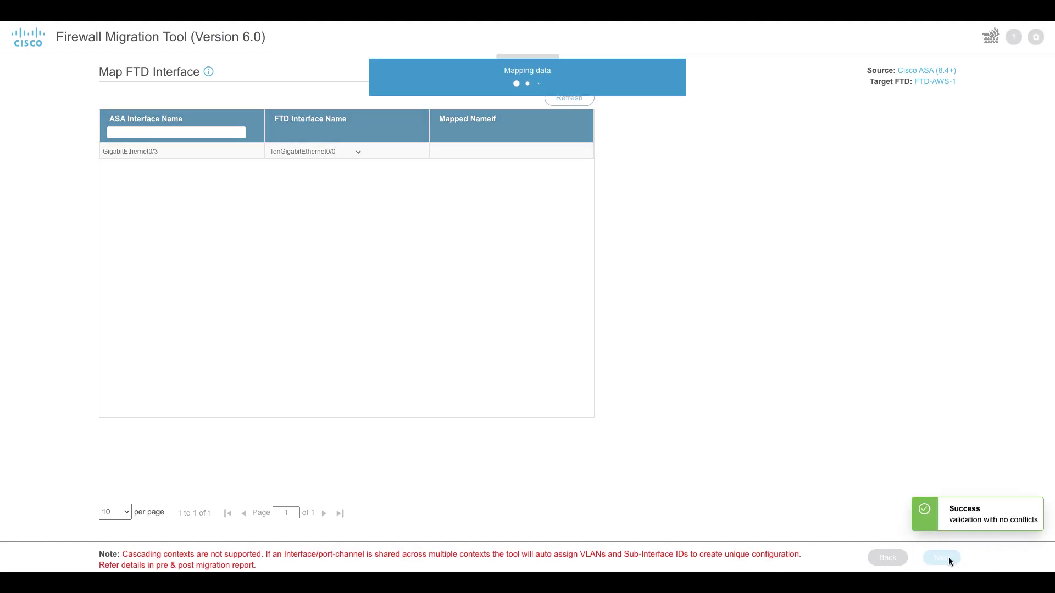
{"action": "left_click", "coordinate": [703, 135]}
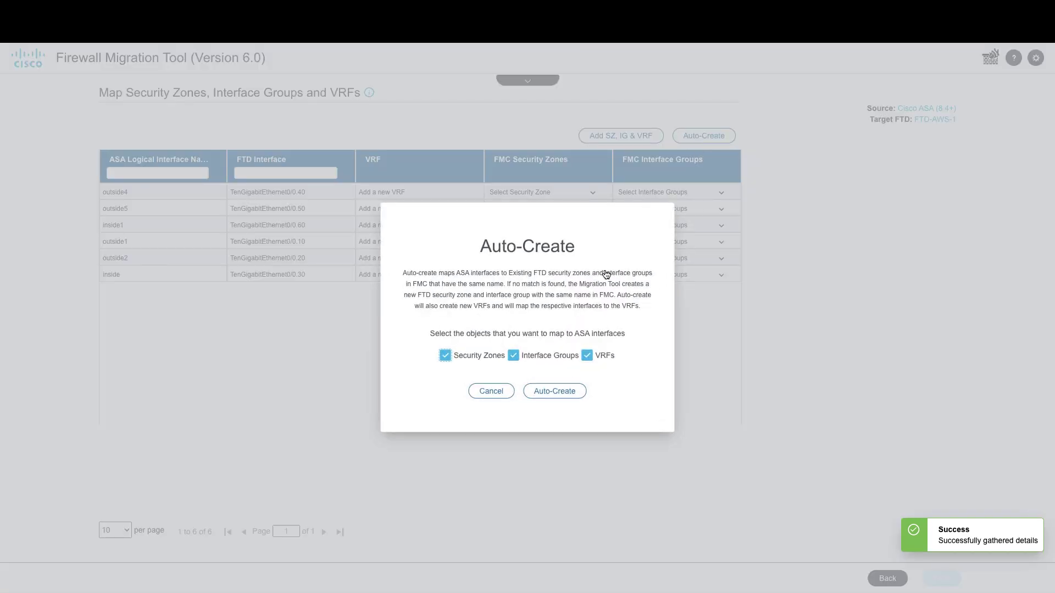
{"action": "left_click", "coordinate": [558, 389]}
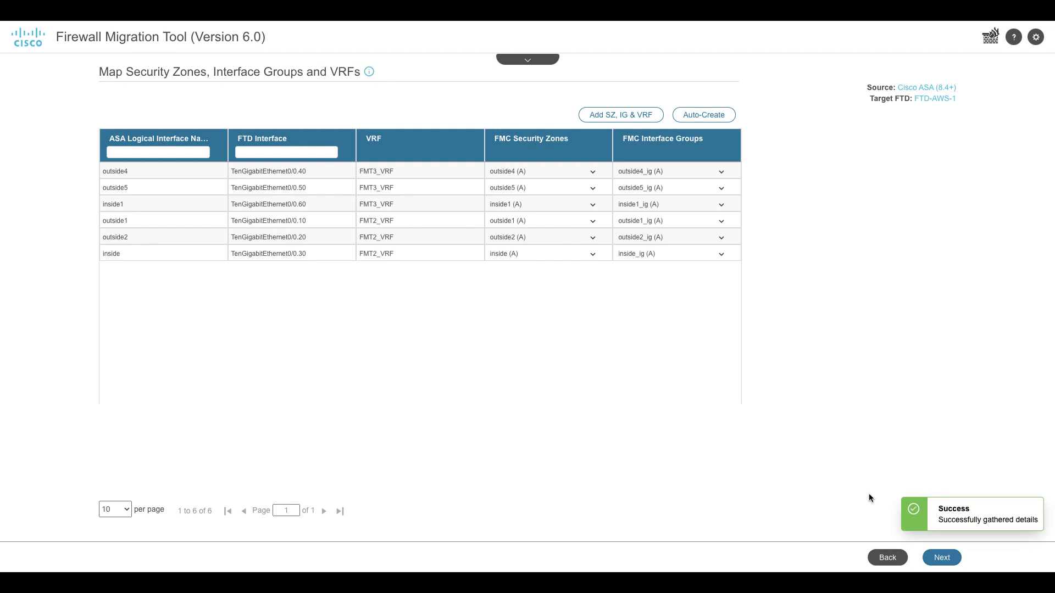
{"action": "left_click", "coordinate": [942, 558]}
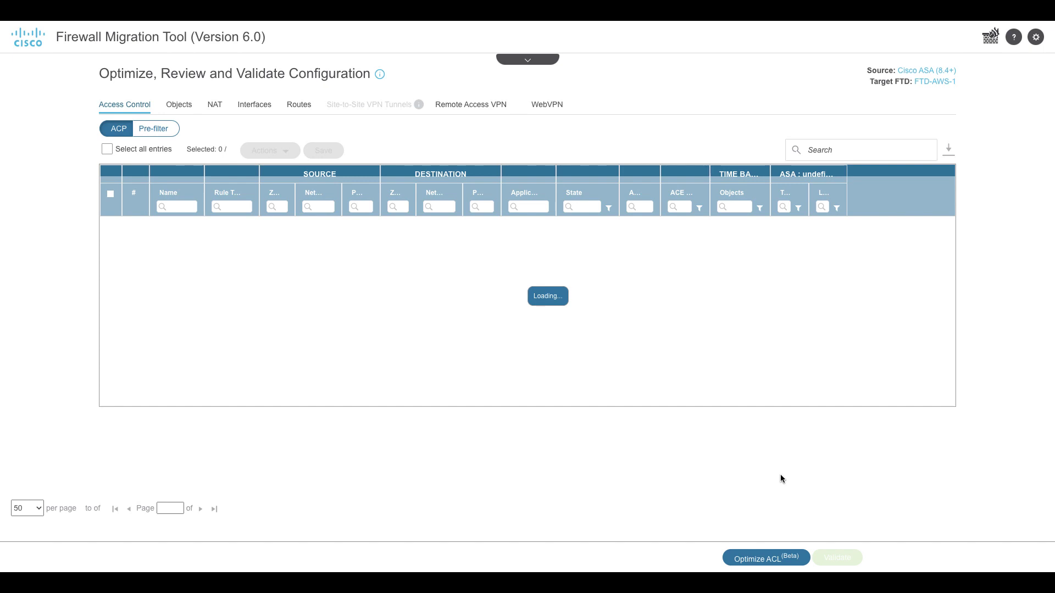
Step: Review the migrated interfaces, static routes and ECMP route settings
{"action": "left_click", "coordinate": [254, 107]}
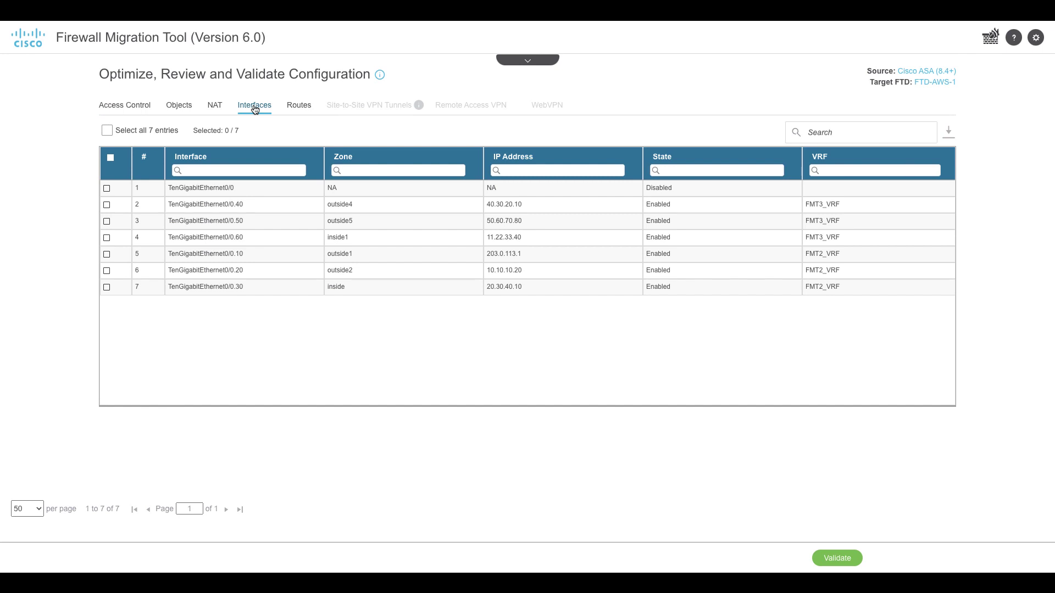
{"action": "left_click", "coordinate": [292, 109]}
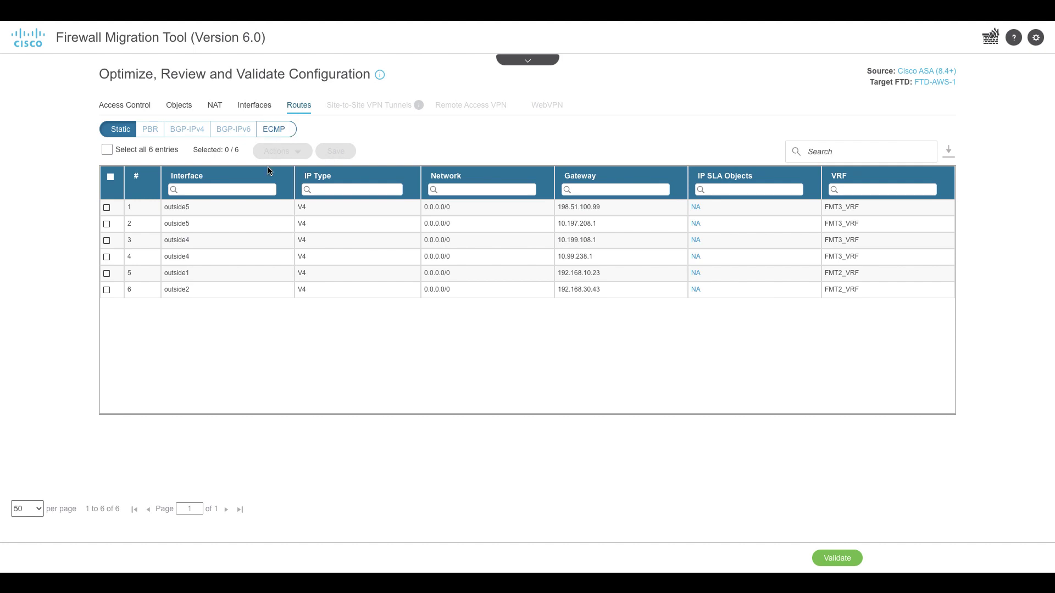
{"action": "left_click", "coordinate": [275, 132]}
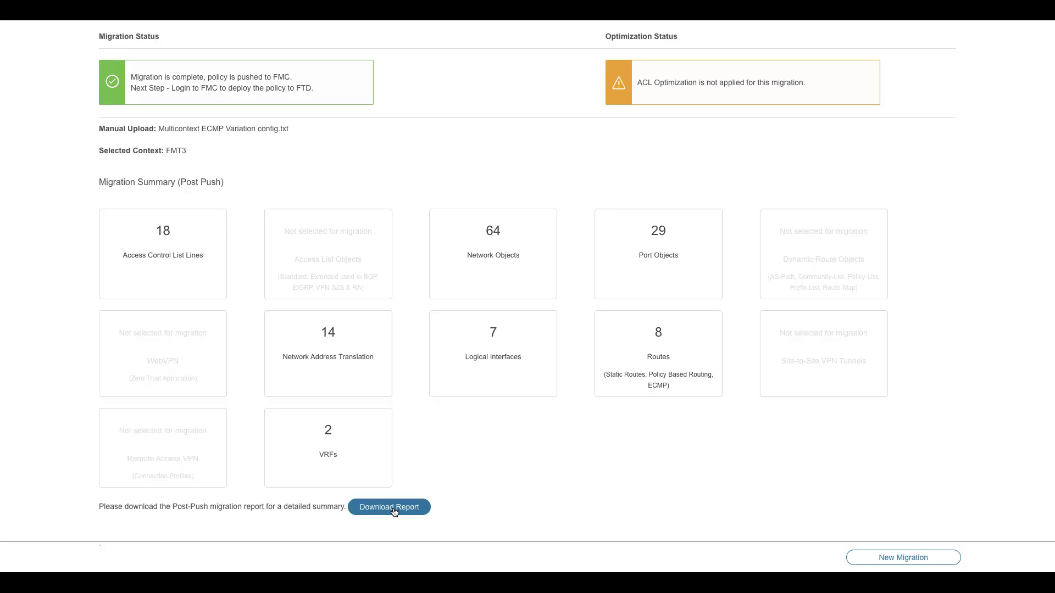
Step: Open the post-migration report and scroll to the context-to-VRF and ECMP zone mappings
{"action": "left_click", "coordinate": [390, 507]}
{"action": "left_click", "coordinate": [813, 47]}
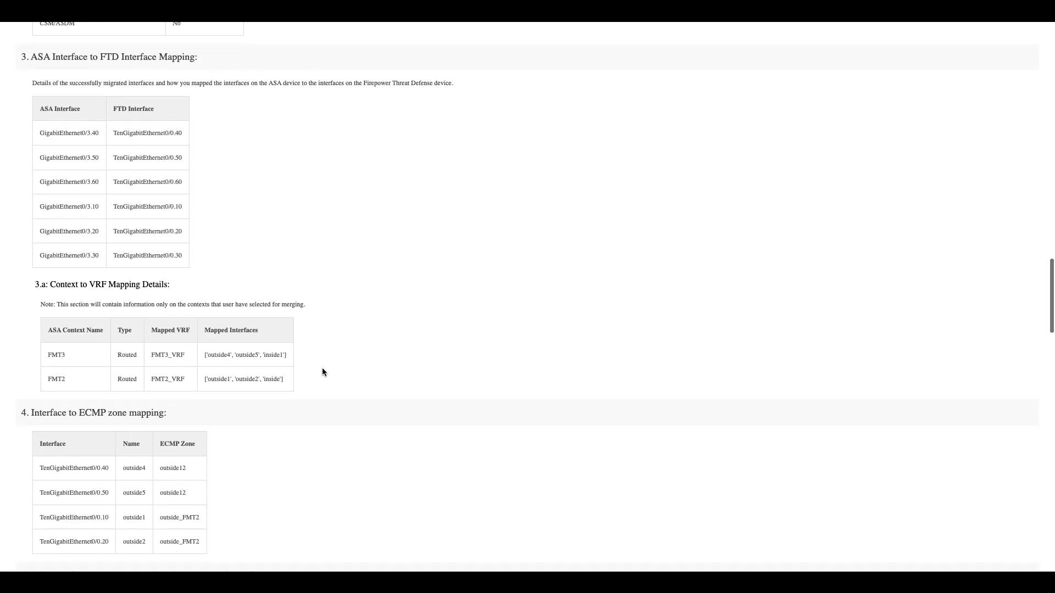
{"action": "scroll", "coordinate": [323, 372], "scroll_direction": "down", "scroll_amount": 5}
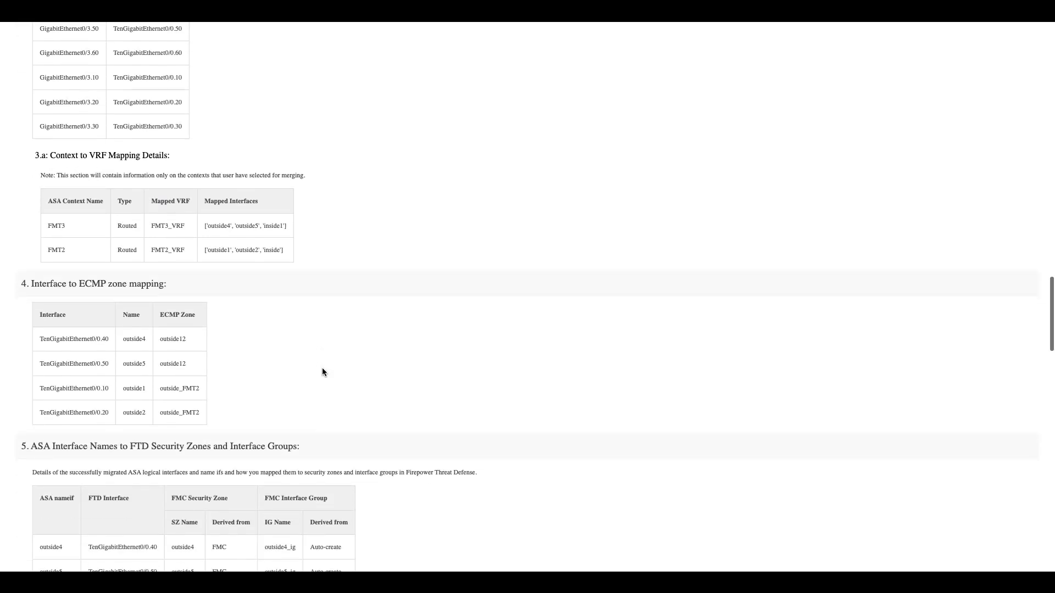
{"action": "scroll", "coordinate": [322, 372], "scroll_direction": "down", "scroll_amount": 1}
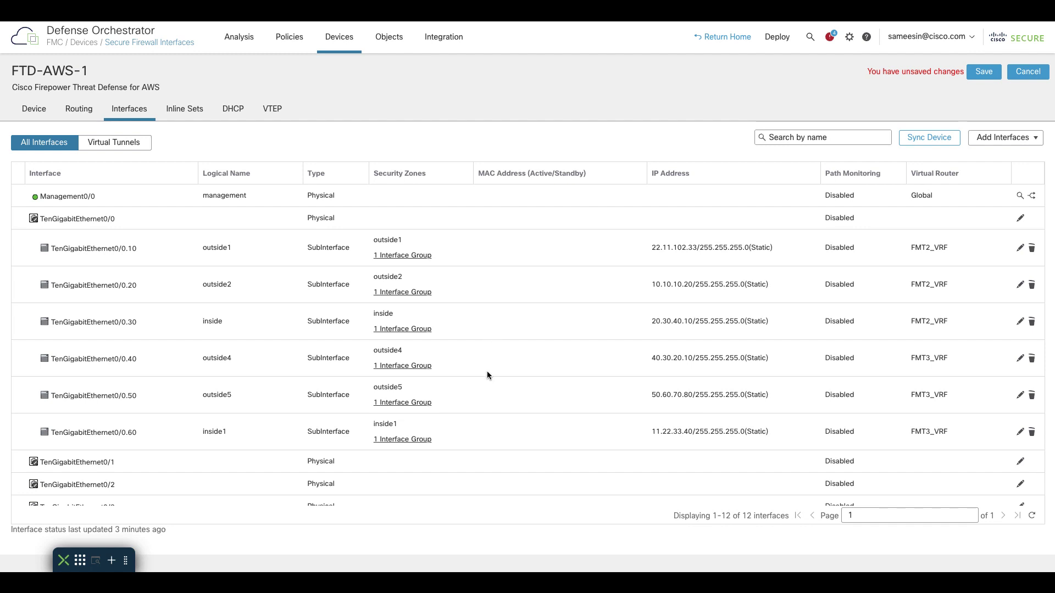
Step: Check FTD-AWS-1's FMT2_VRF ECMP settings, confirming outside_FMT2 groups outside1 and outside2
{"action": "scroll", "coordinate": [482, 419], "scroll_direction": "down", "scroll_amount": 1}
{"action": "left_click", "coordinate": [79, 109]}
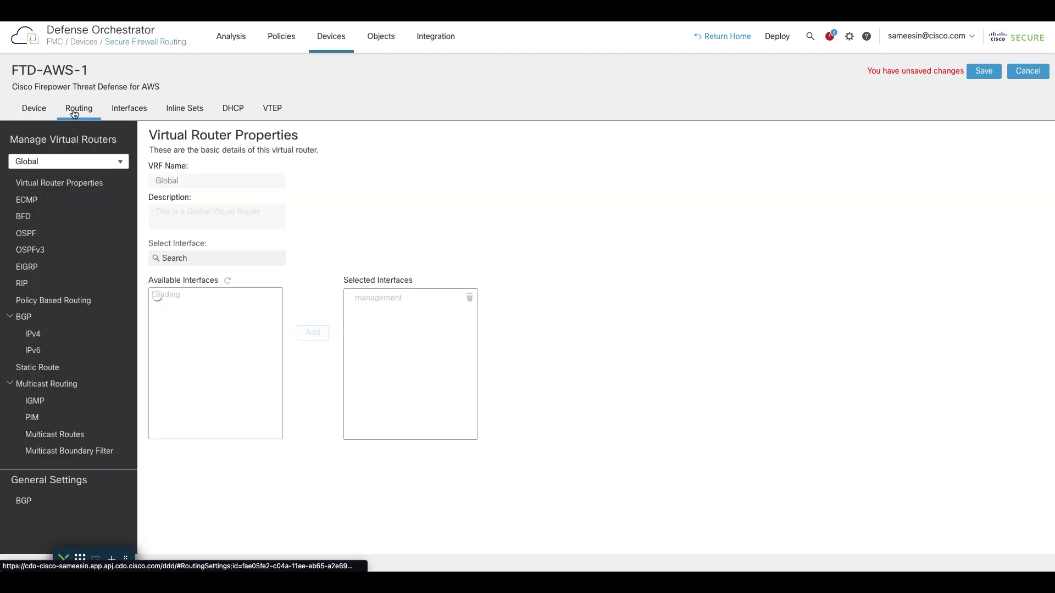
{"action": "left_click", "coordinate": [122, 166]}
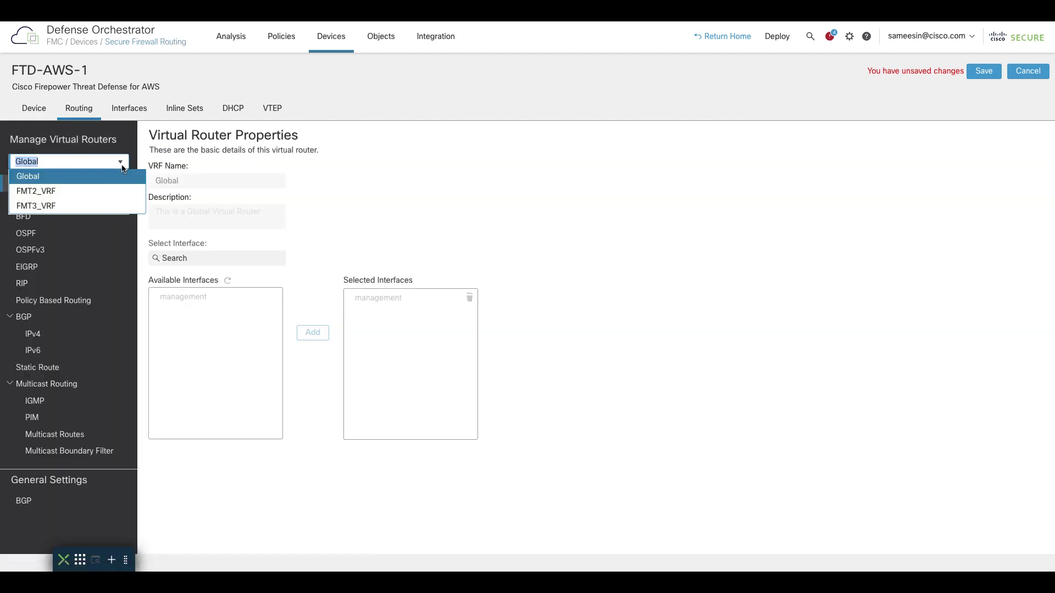
{"action": "left_click", "coordinate": [93, 191]}
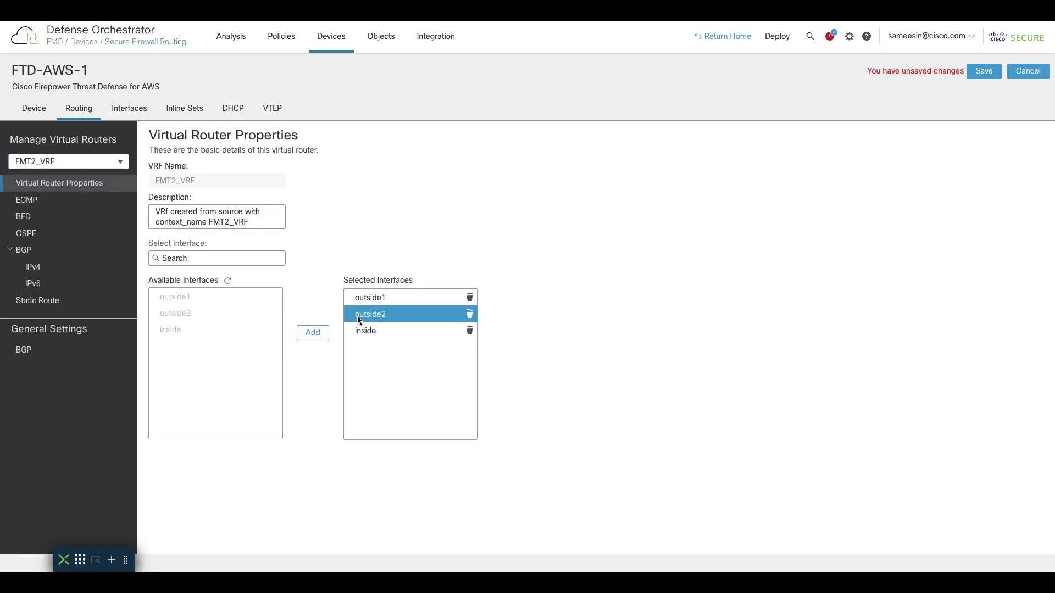
{"action": "left_click", "coordinate": [62, 203]}
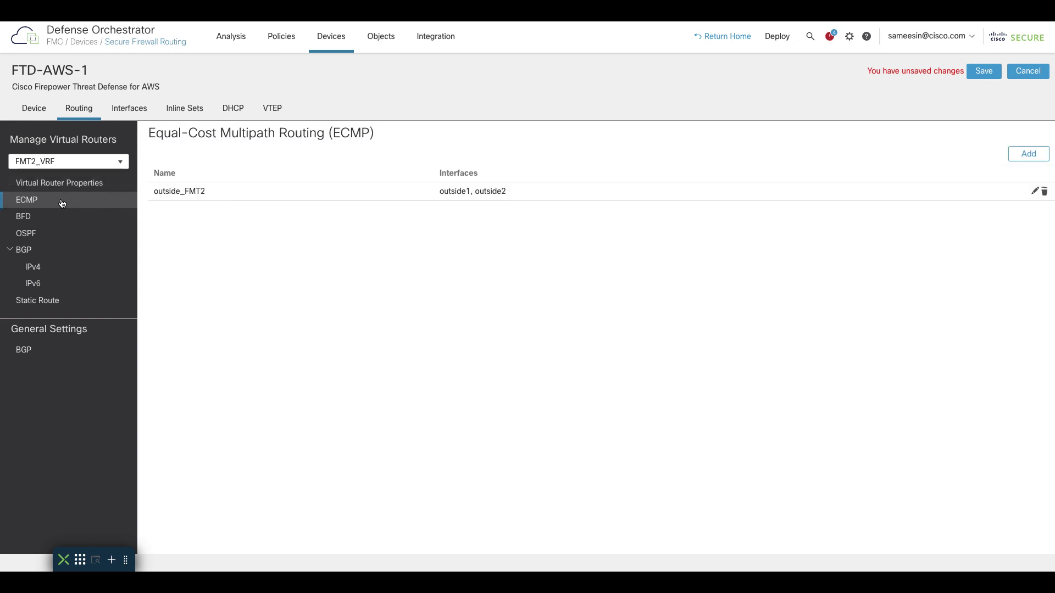